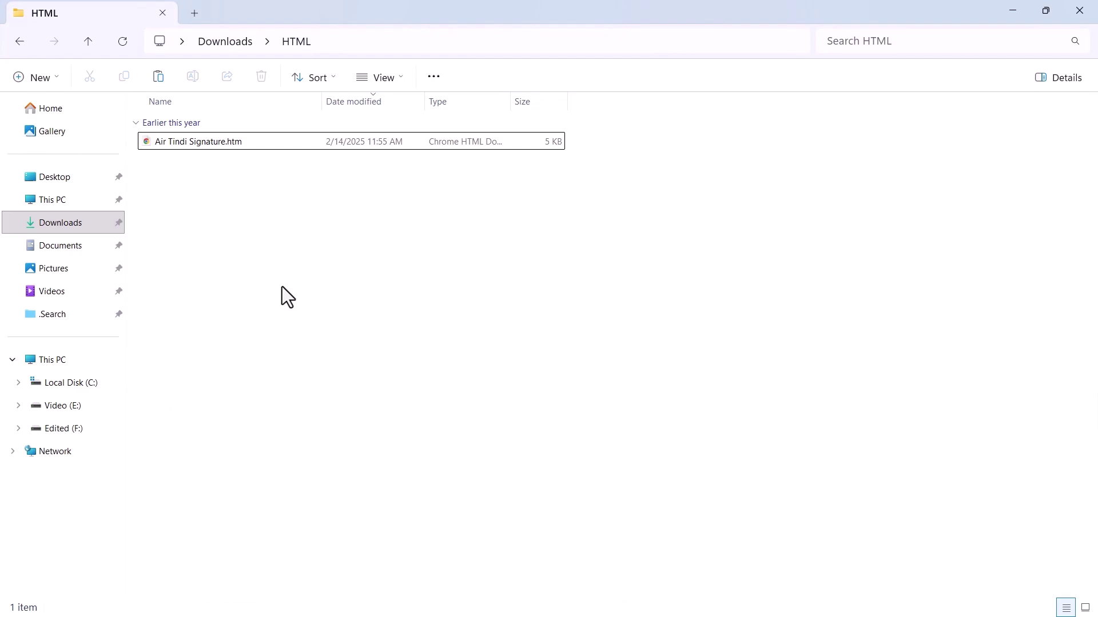
- Open the Air Tindi signature file as text, select all its code, then close it
right_click(201, 141)
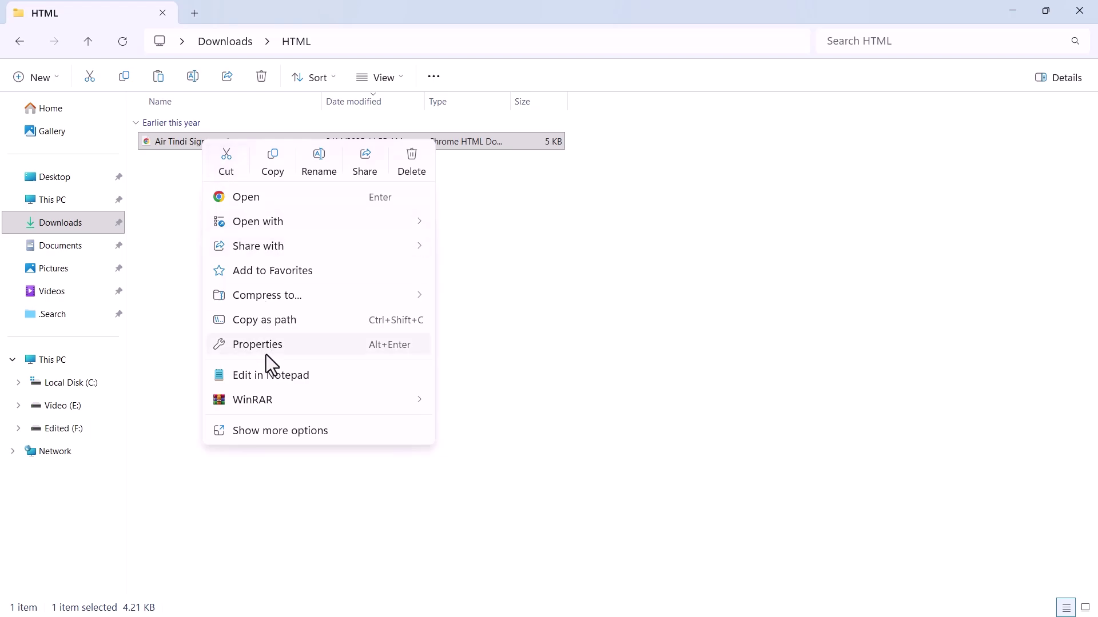
left_click(269, 375)
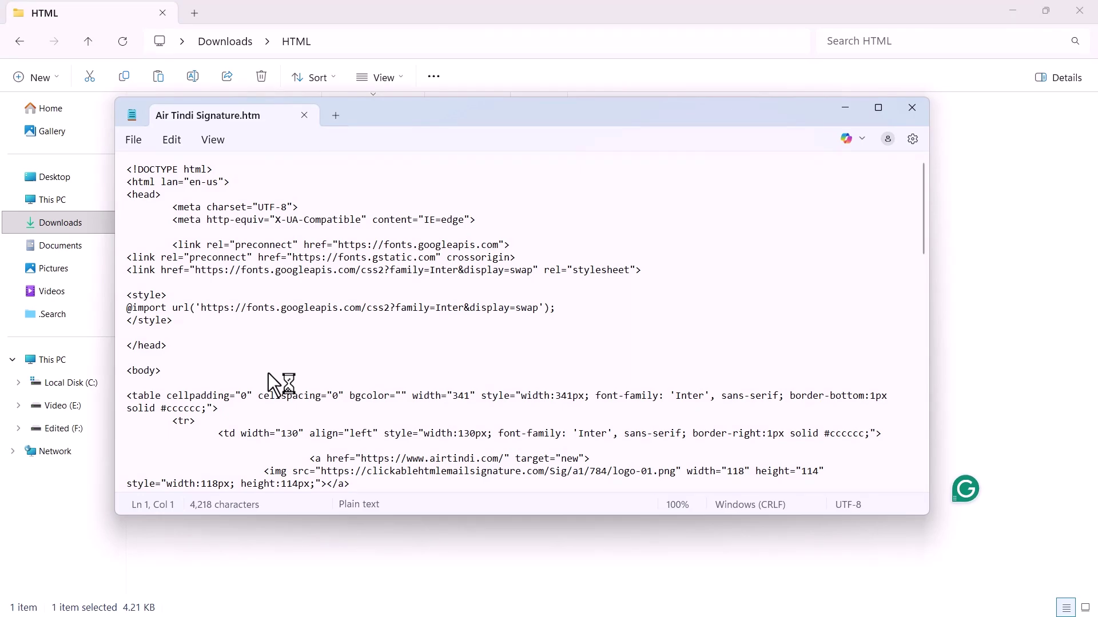
key("ctrl+a")
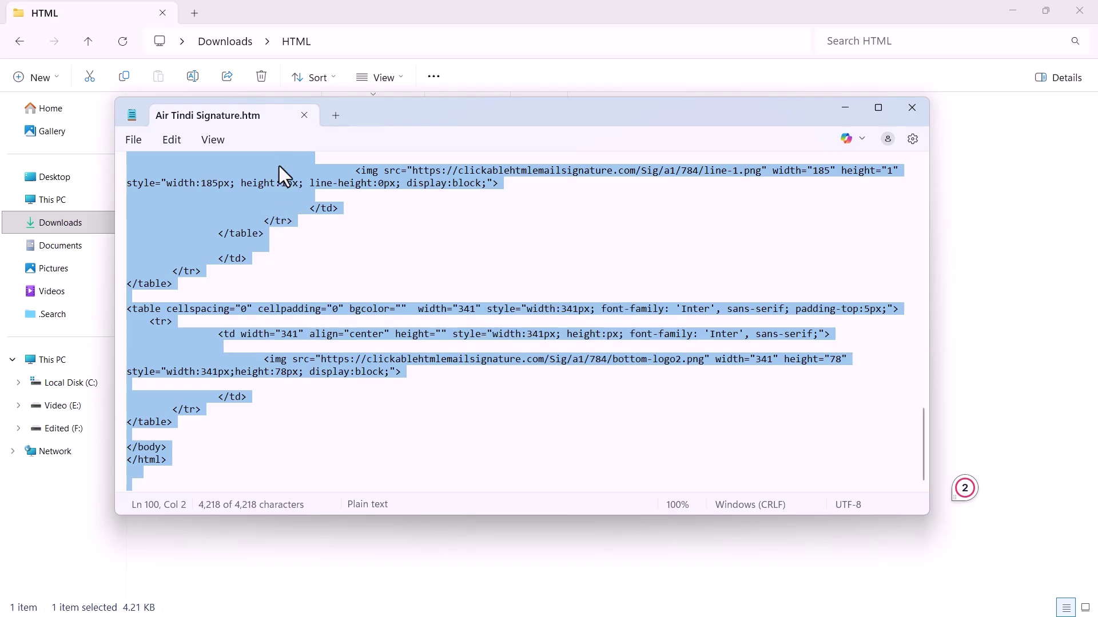
left_click(304, 116)
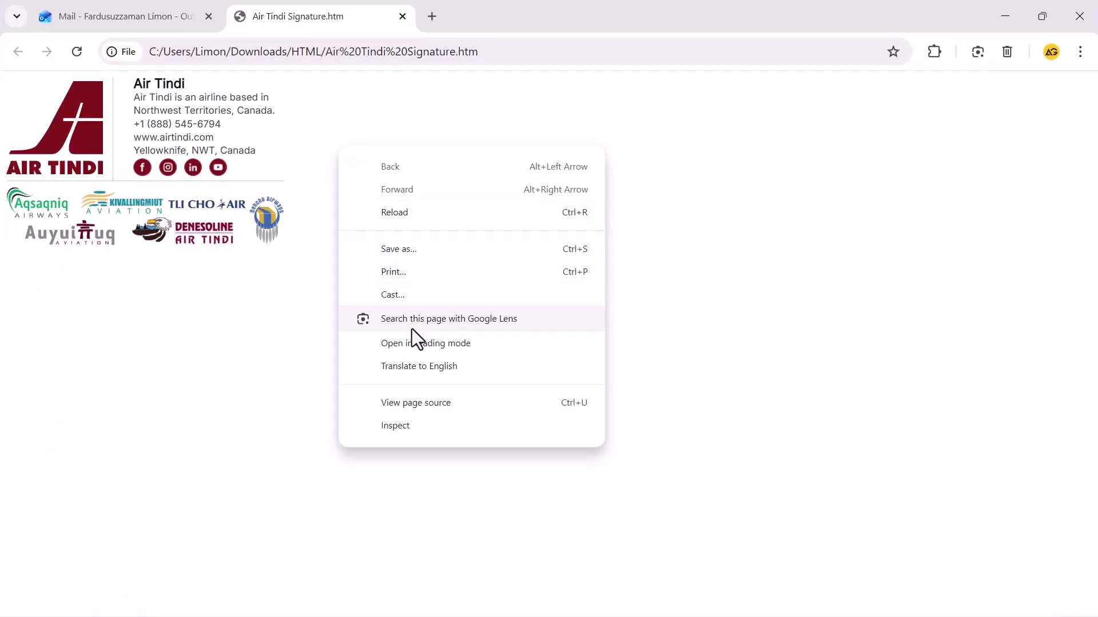
- Copy the entire HTML page source of the Air Tindi signature page
left_click(417, 402)
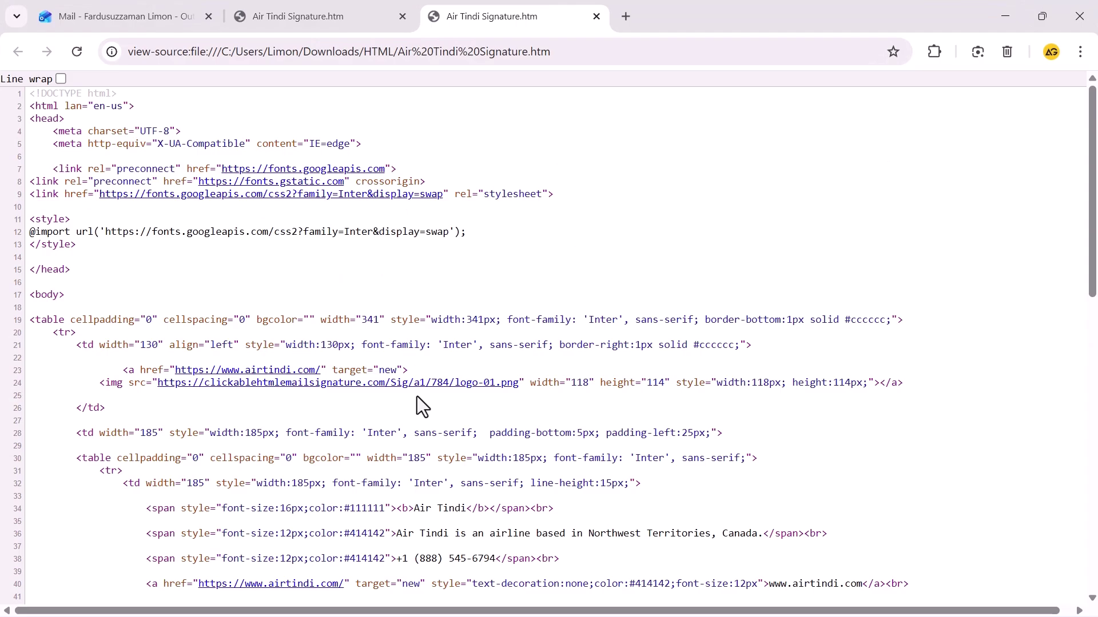
key("ctrl+a")
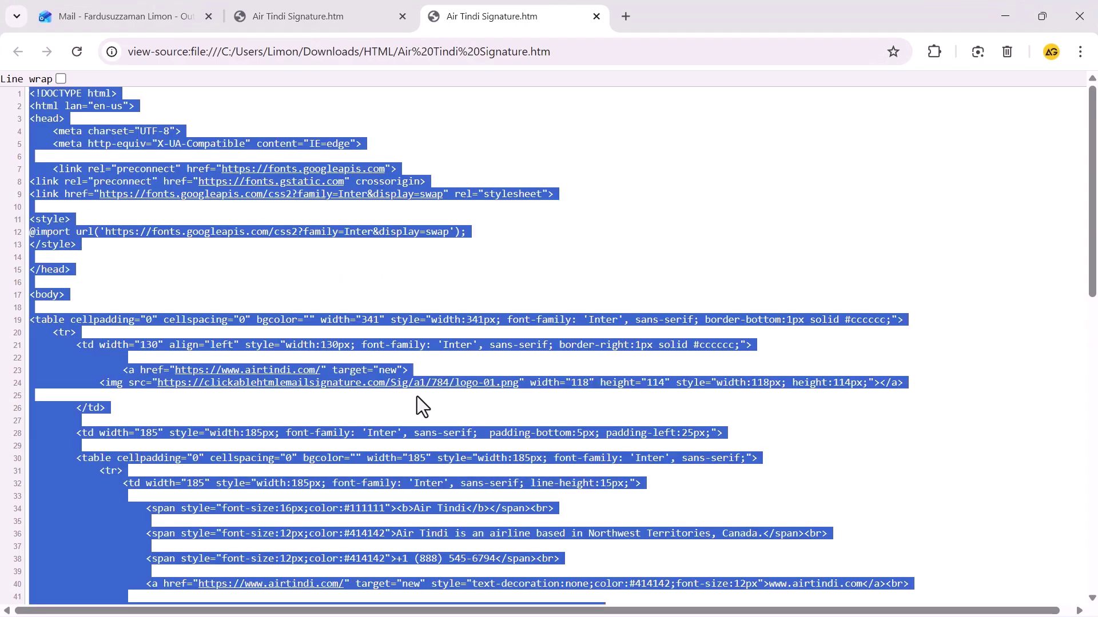
right_click(269, 184)
left_click(293, 365)
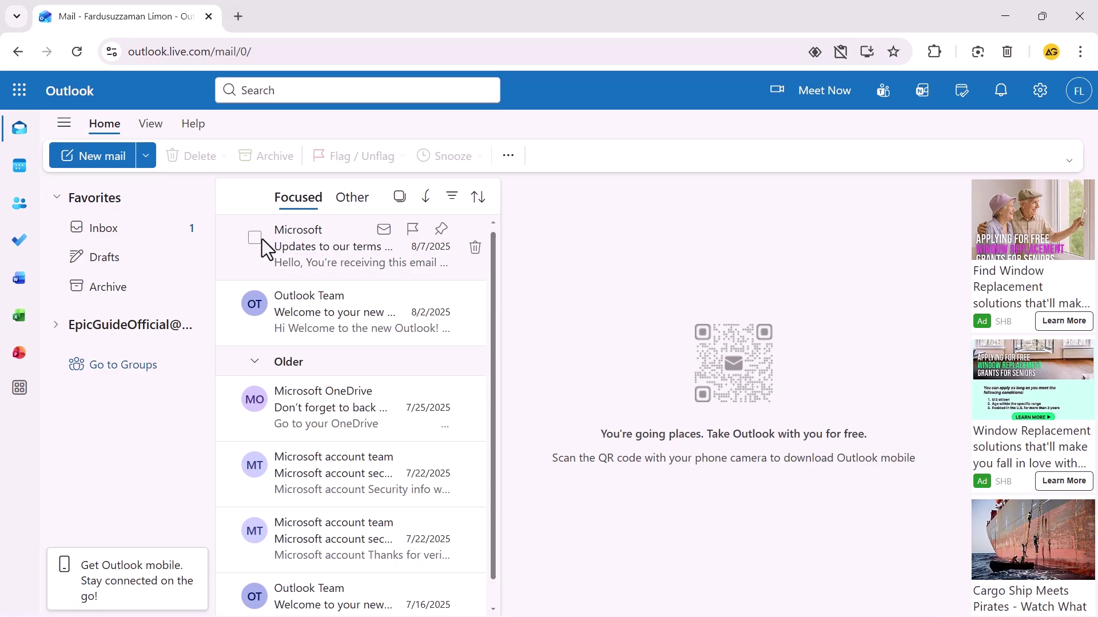
- Start a new mail draft and type a placeholder name in its body
left_click(95, 161)
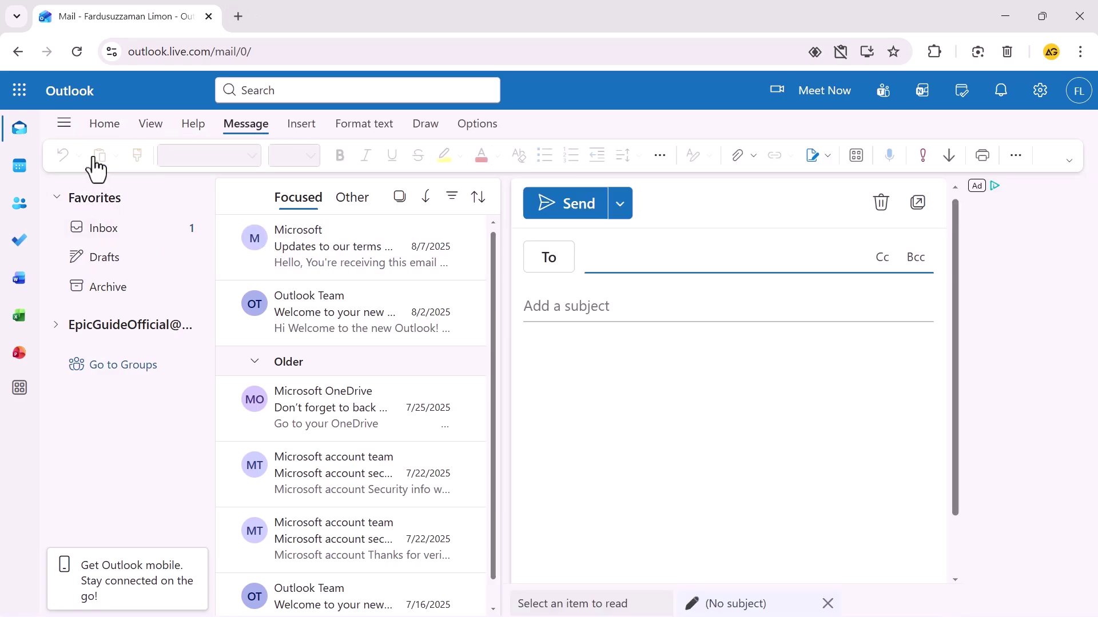
left_click(610, 359)
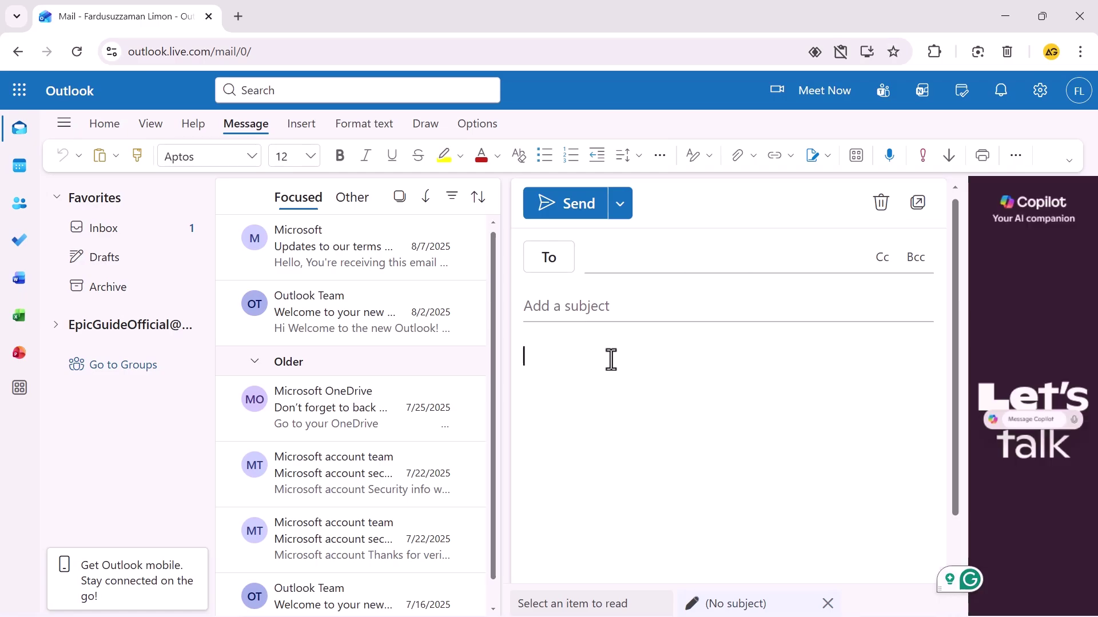
type("Limon")
- Select the placeholder word, allow the page clipboard access, and reselect the word
left_click_drag(572, 358, 526, 357)
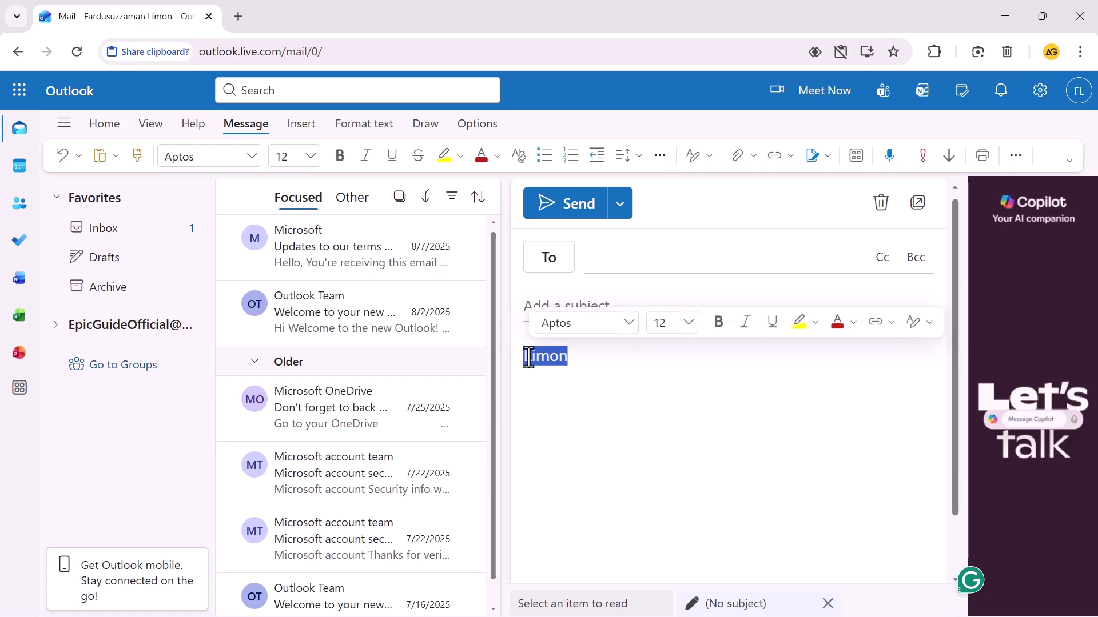
key("ctrl+c")
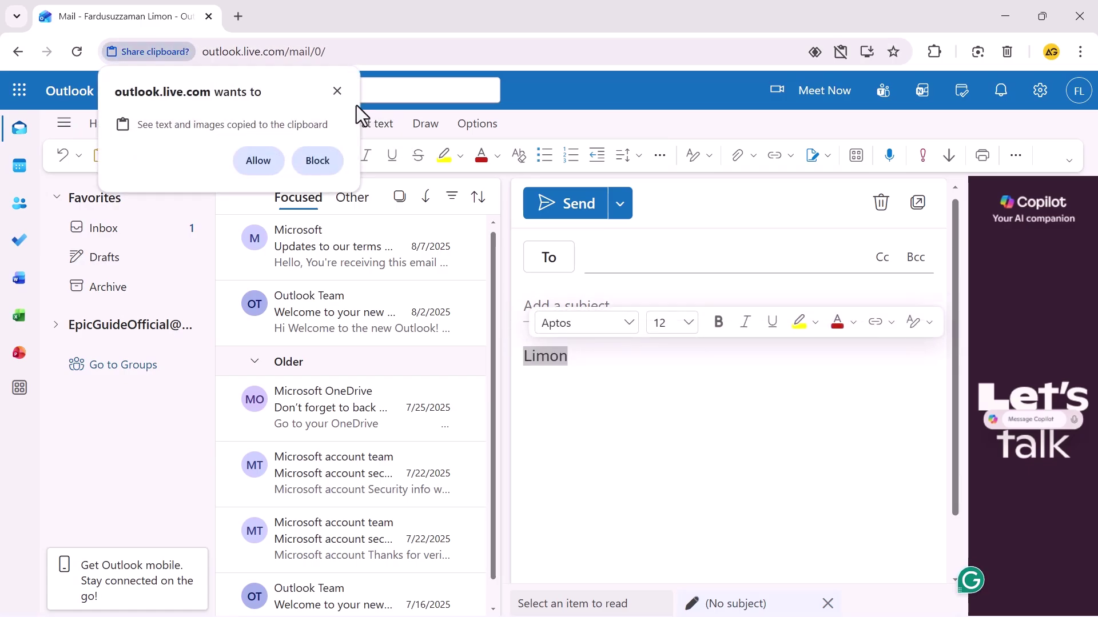
left_click(252, 159)
right_click(544, 356)
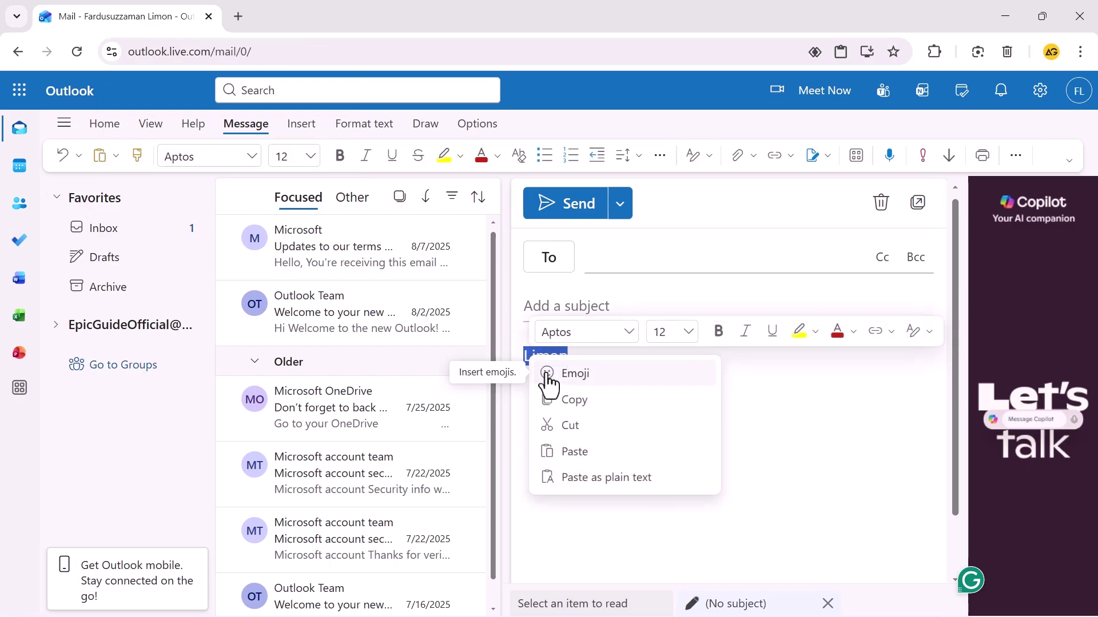
left_click(582, 357)
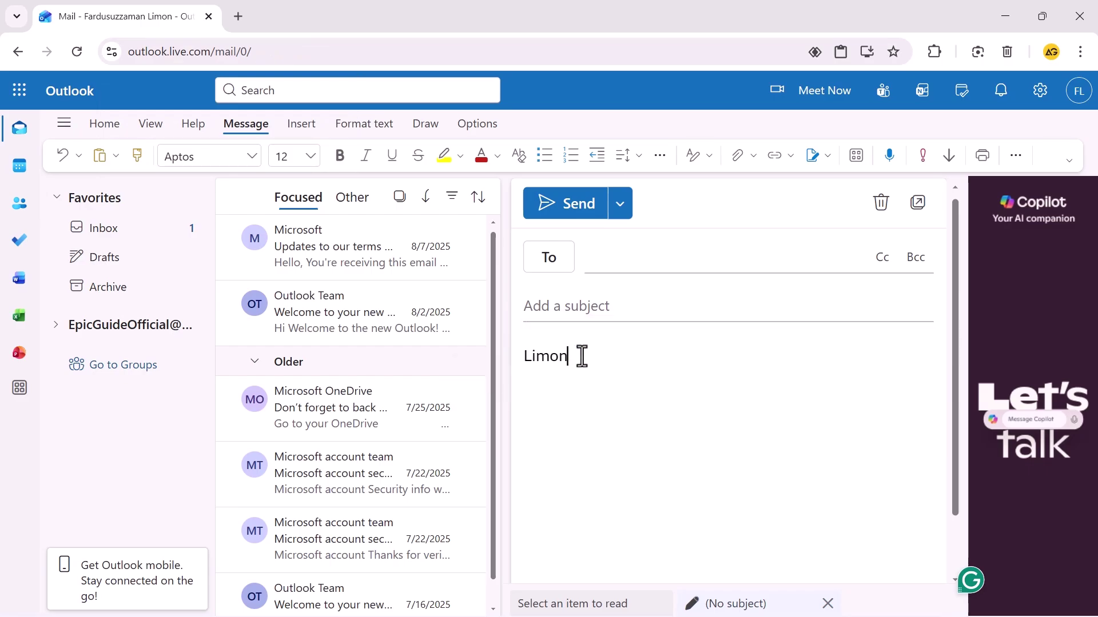
left_click_drag(582, 356, 517, 356)
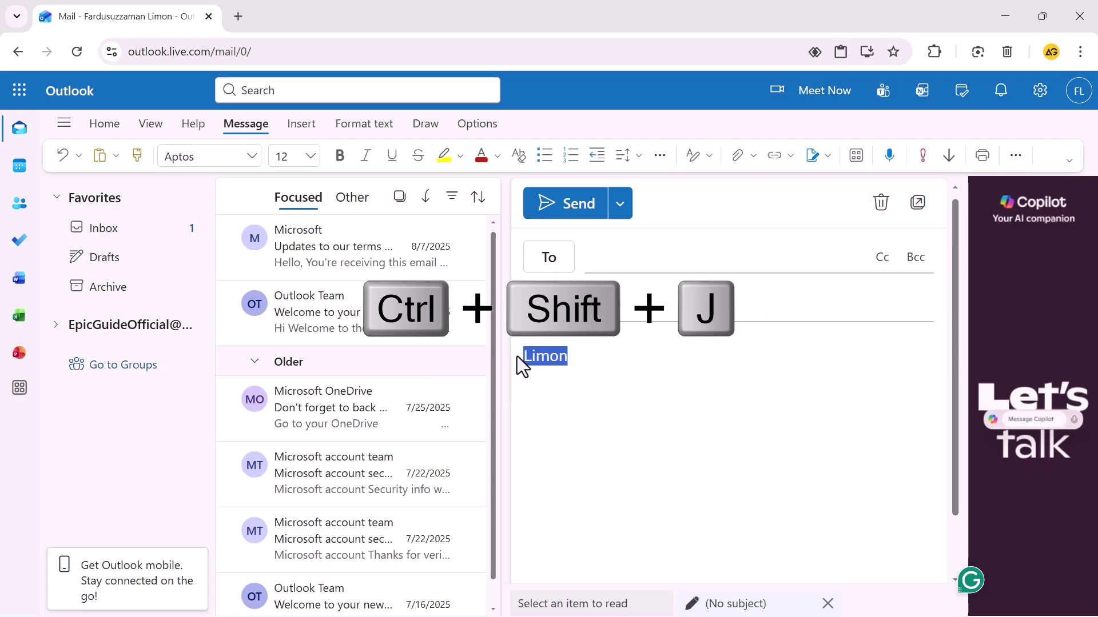
- In DevTools, replace the body element's markup with the pasted Air Tindi signature HTML
key("ctrl+shift+j")
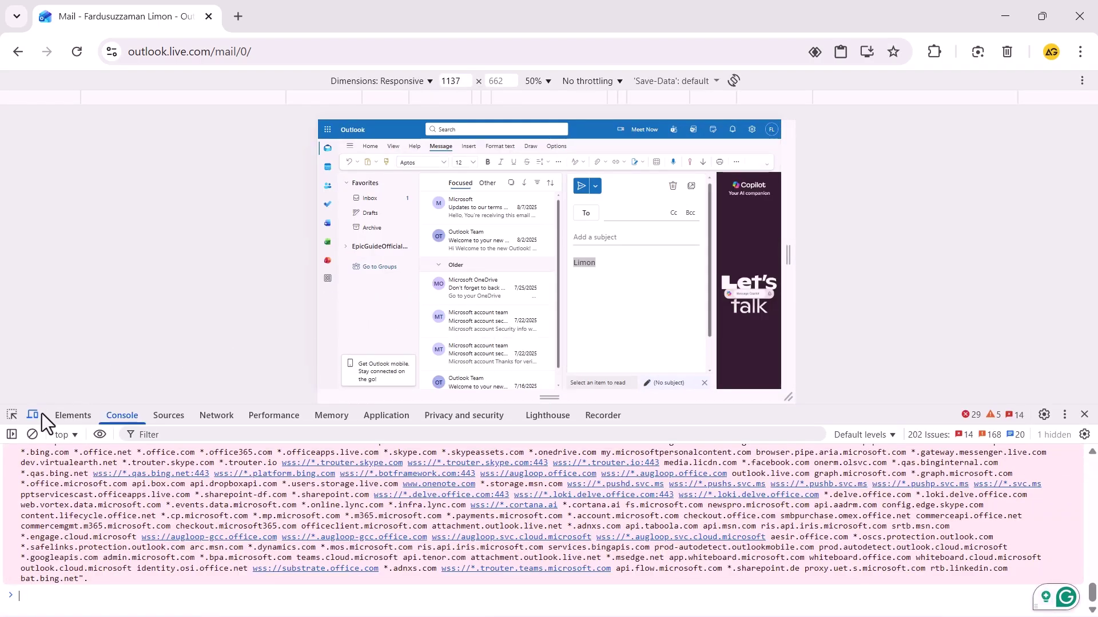
left_click(12, 415)
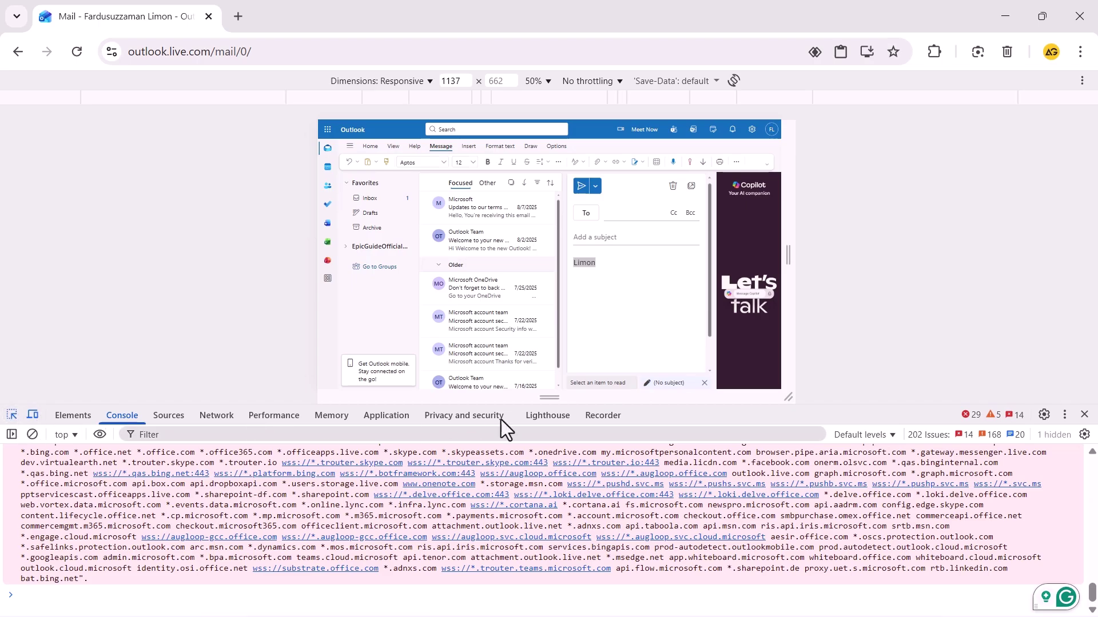
left_click(588, 266)
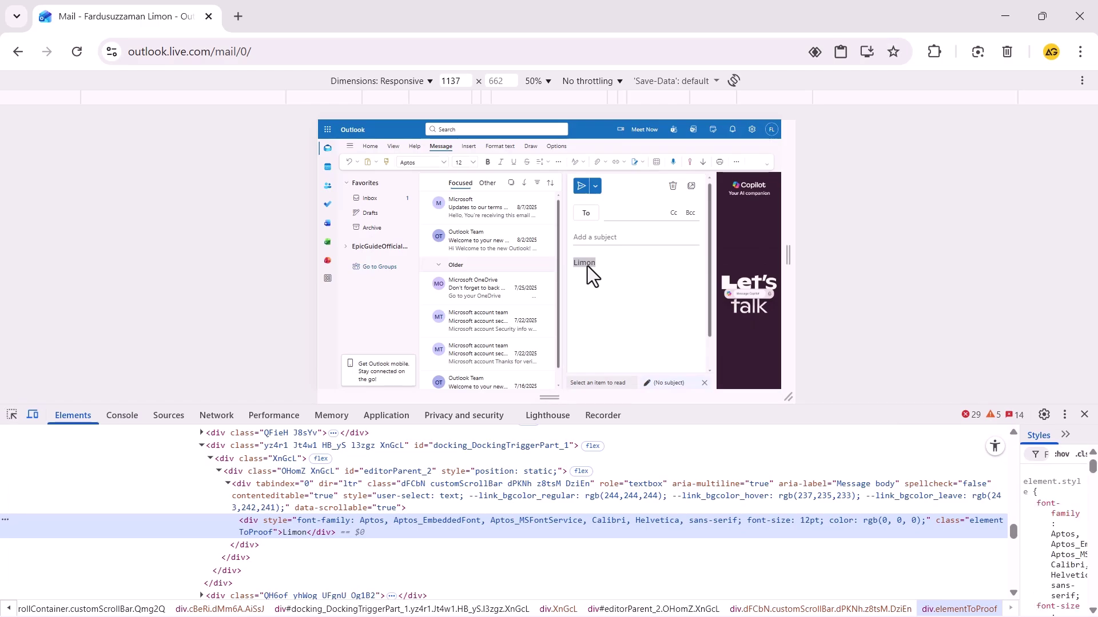
right_click(396, 531)
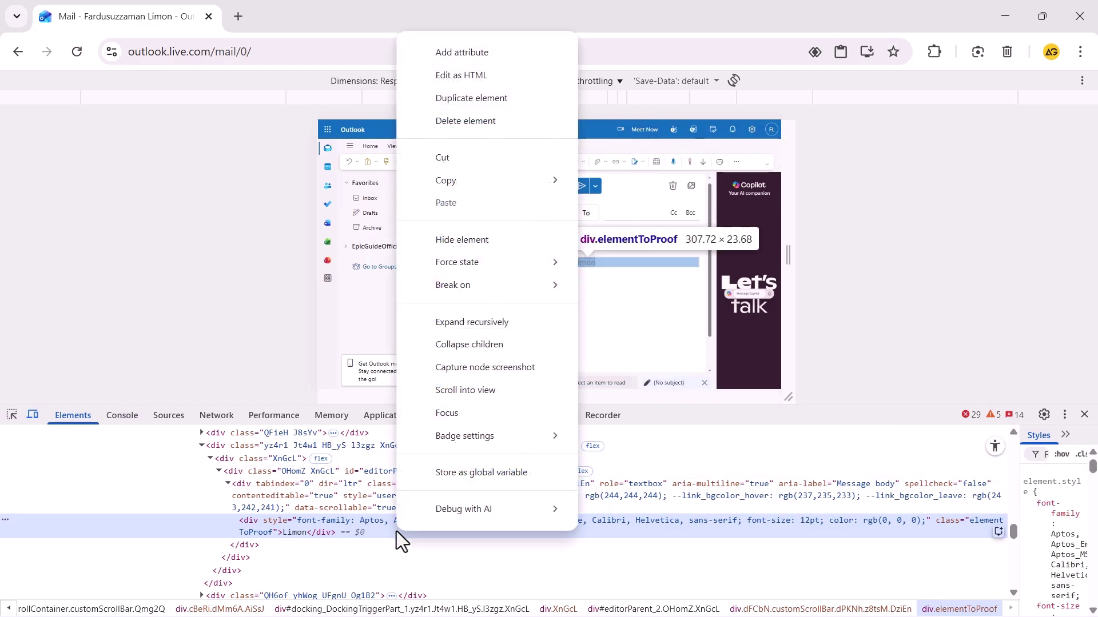
left_click(550, 75)
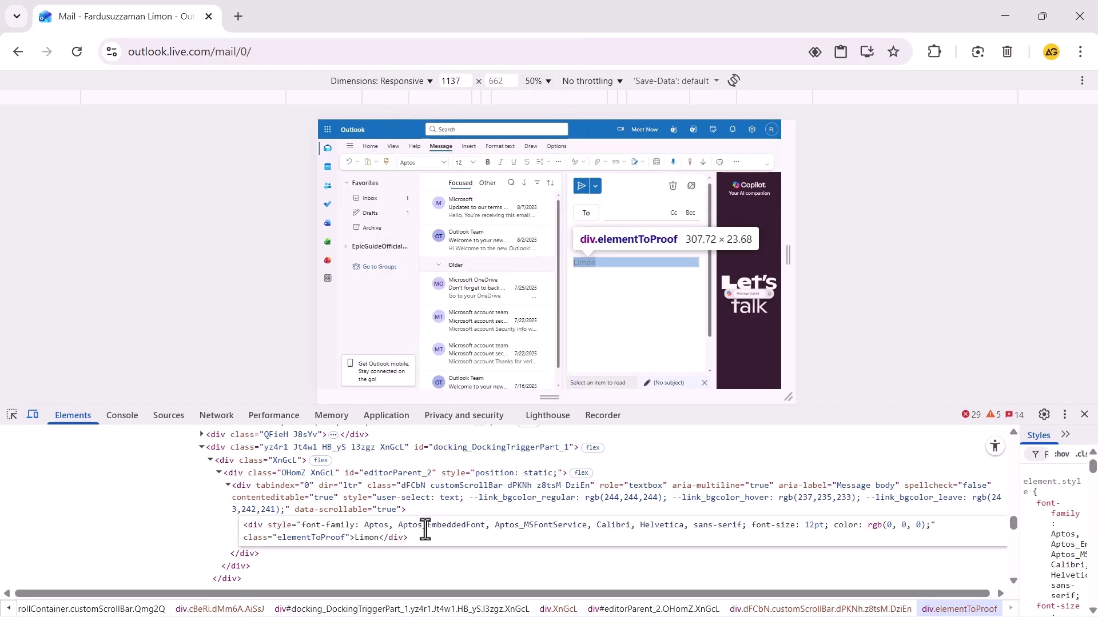
key("ctrl+a")
key("BackSpace")
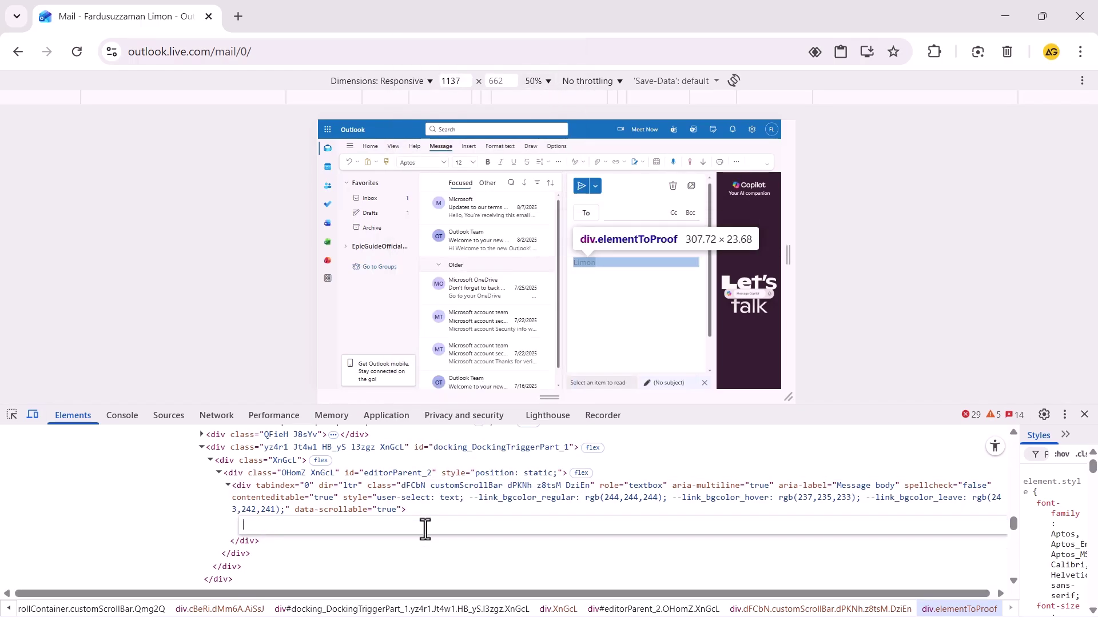
key("ctrl+v")
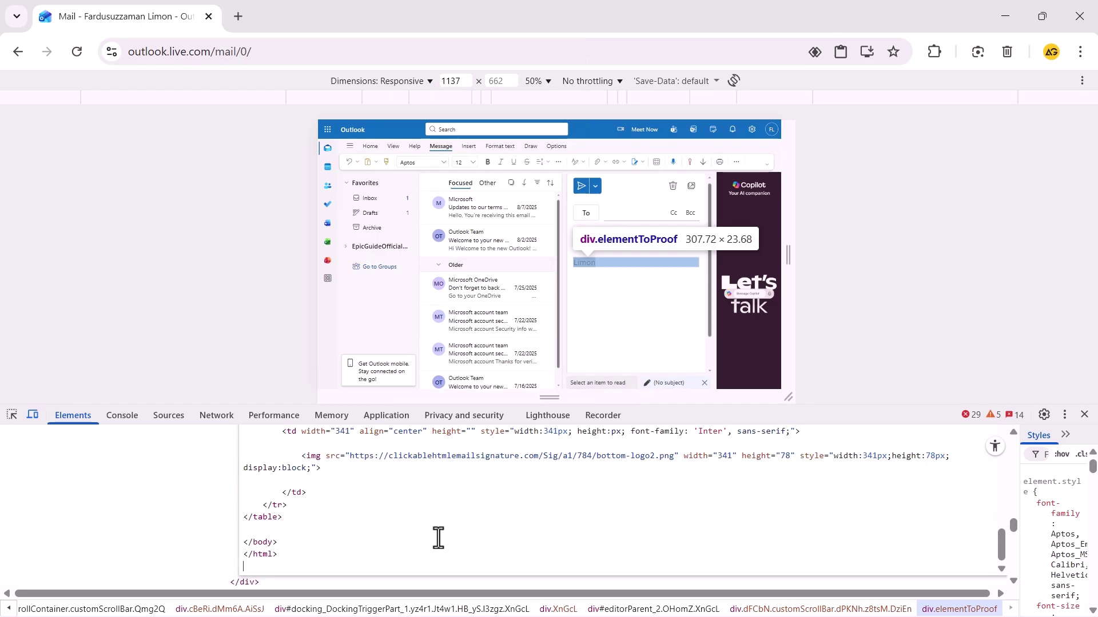
left_click(197, 460)
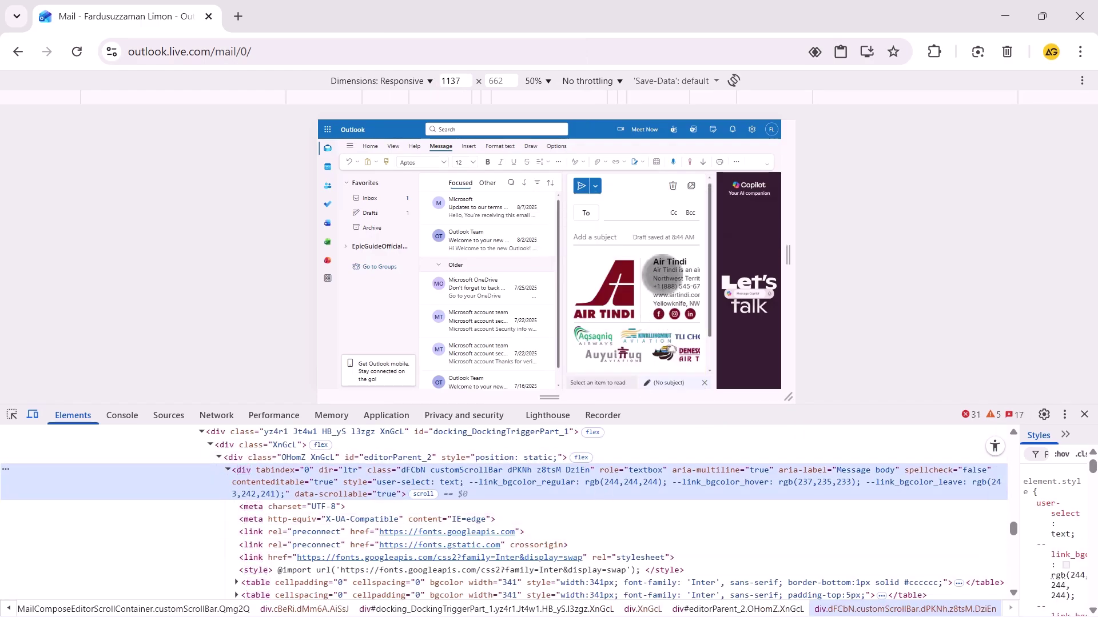
- Close DevTools and scroll the draft to check the rendered signature
left_click(1084, 415)
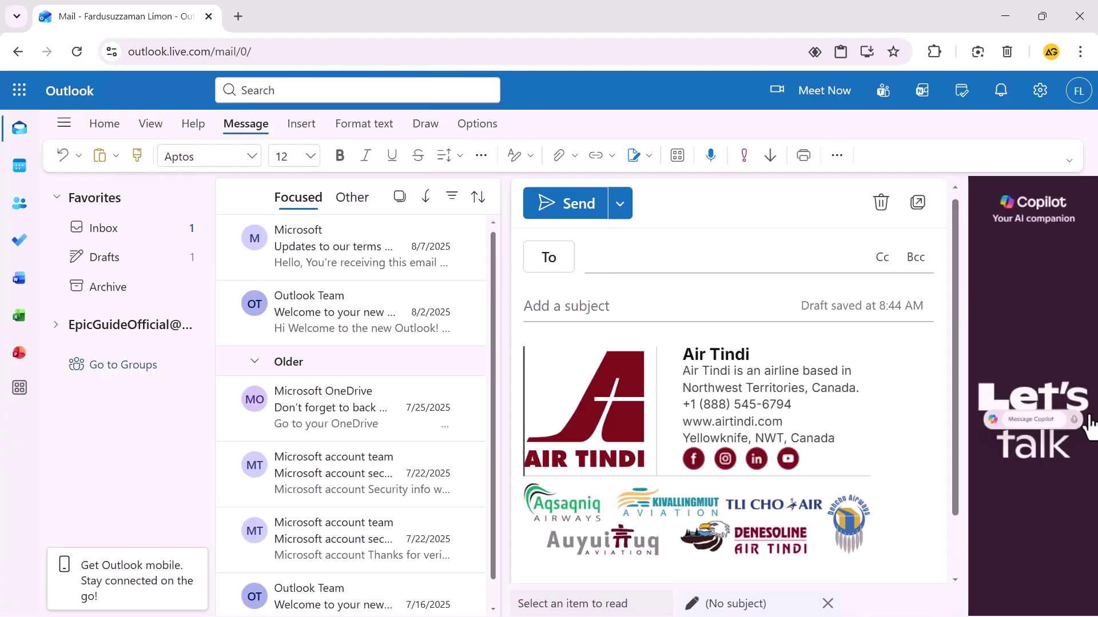
scroll(954, 320, "down", 1)
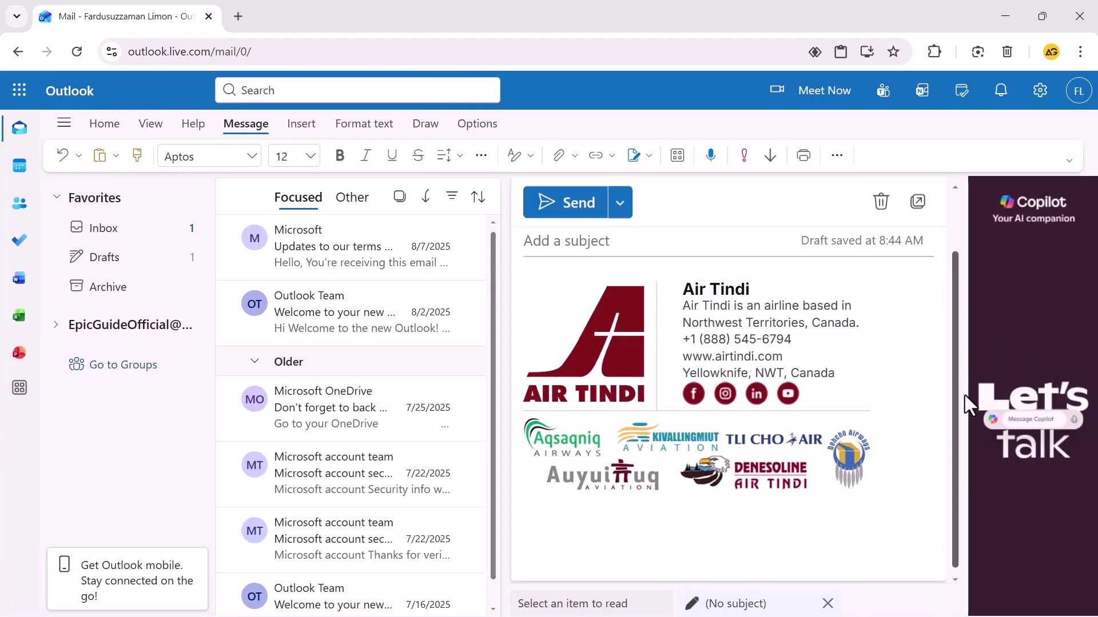
scroll(970, 309, "up", 1)
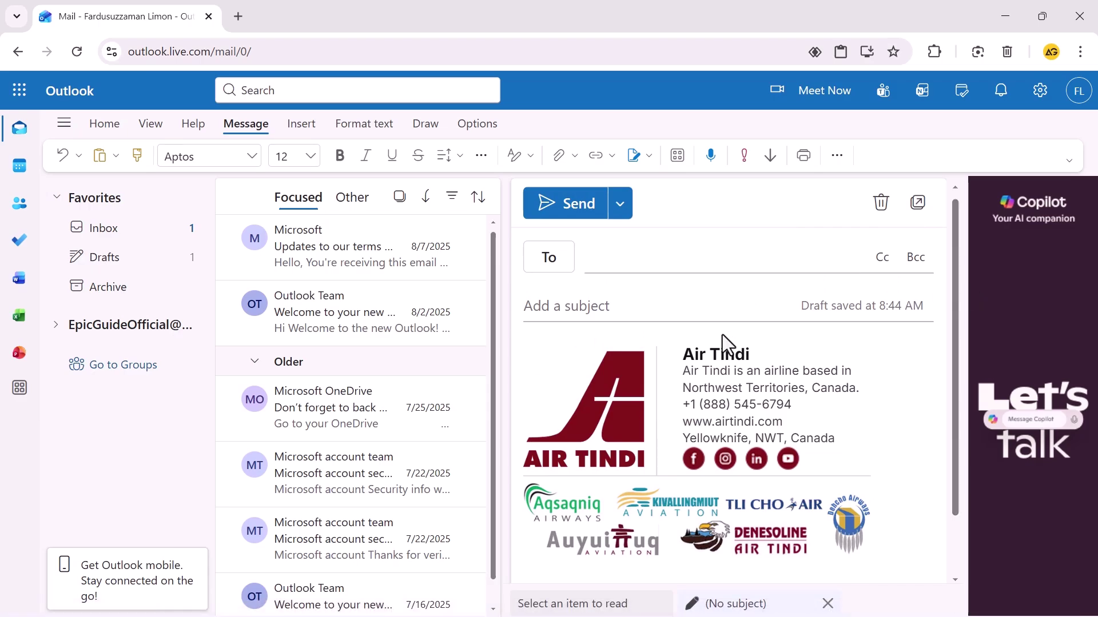
- Select everything in the message body and delete the signature
left_click(722, 380)
key("ctrl+a")
key("Delete")
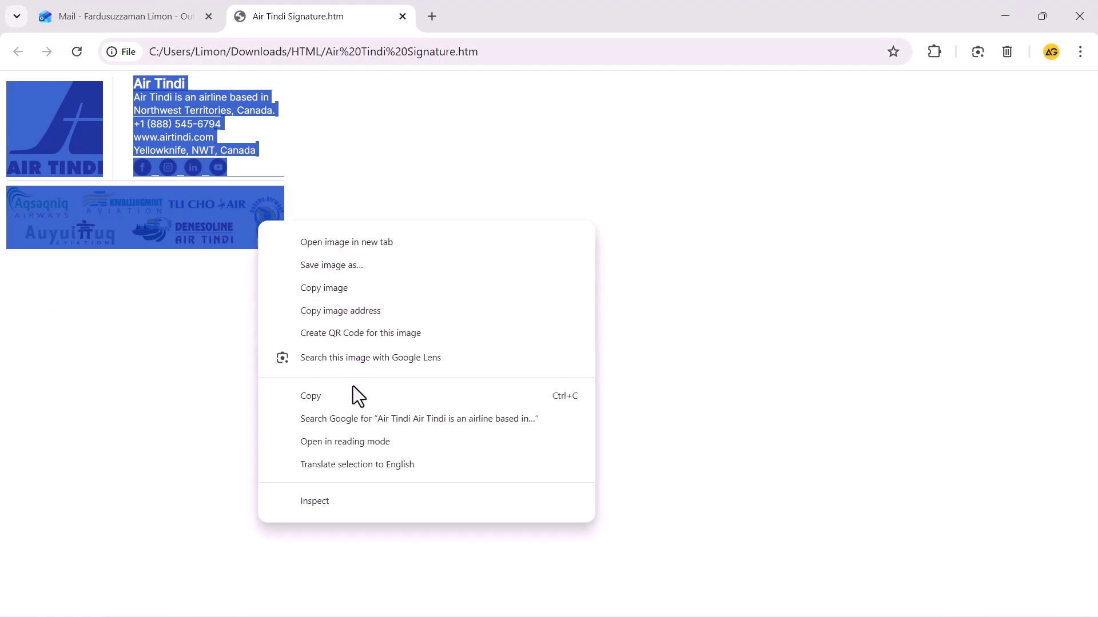
- Copy the rendered Air Tindi signature and bring up the Outlook desktop app
left_click(352, 395)
left_click(762, 602)
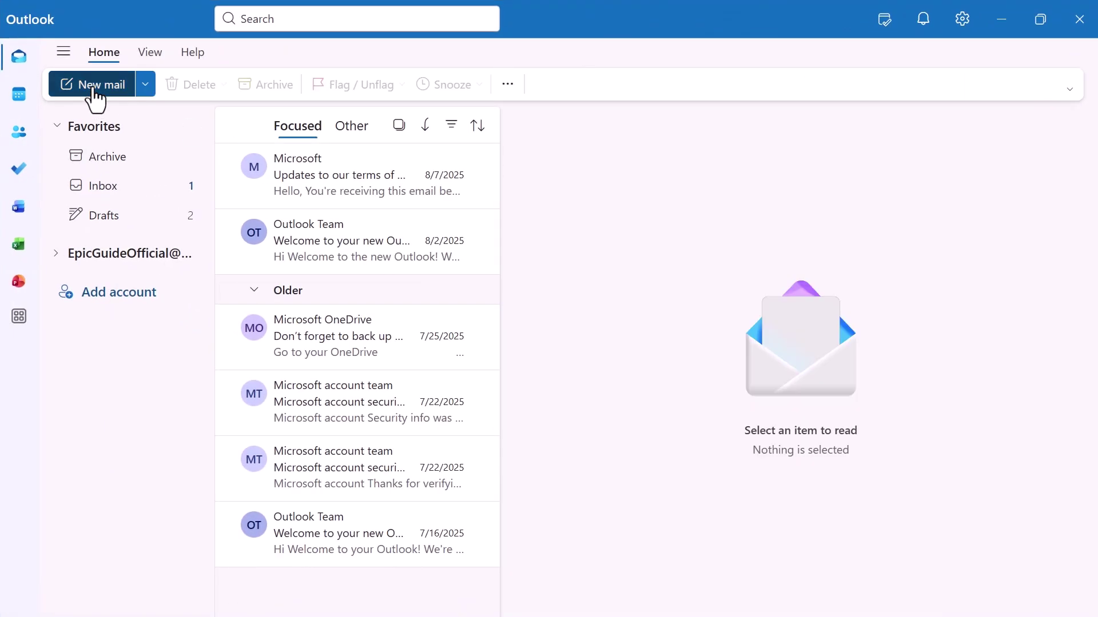
- Paste the Air Tindi signature into a new draft using Keep Source Formatting
left_click(94, 85)
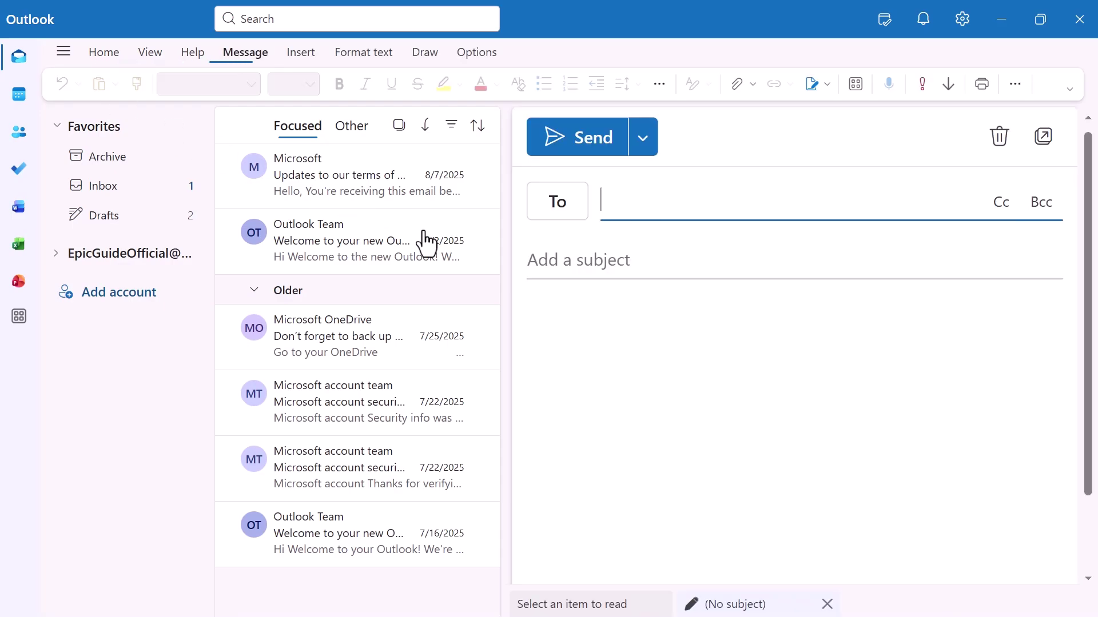
right_click(557, 323)
left_click(597, 421)
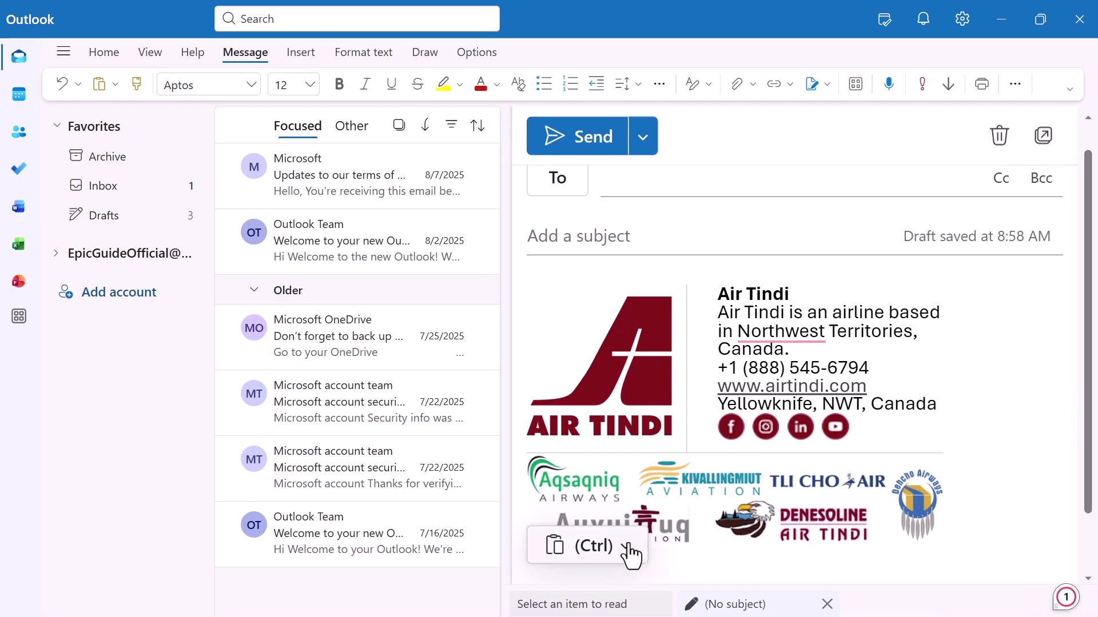
left_click(632, 554)
left_click(615, 418)
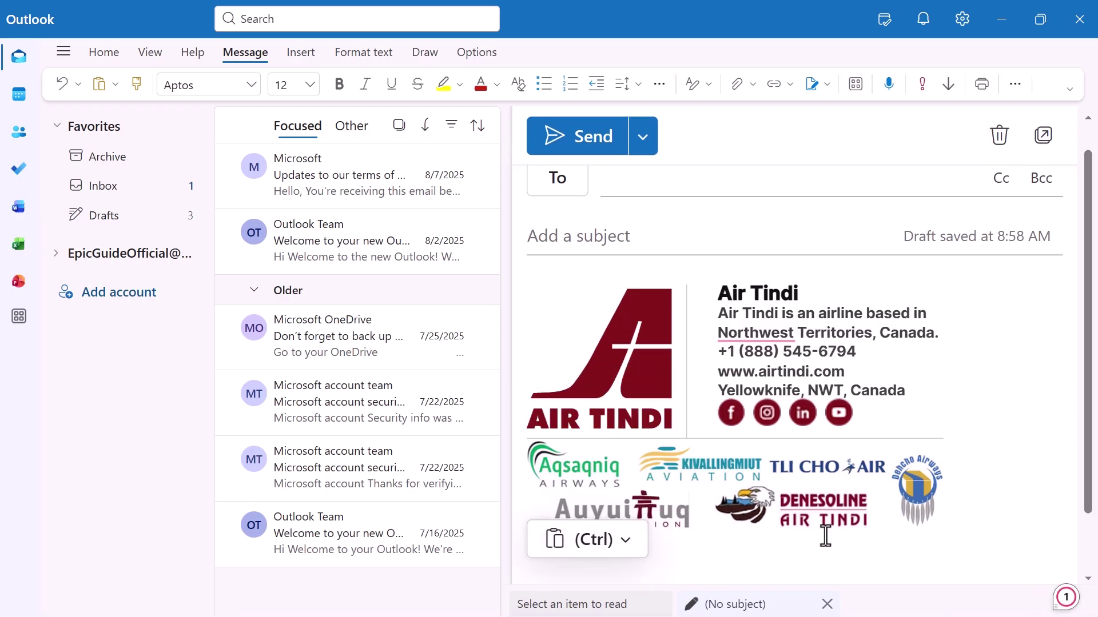